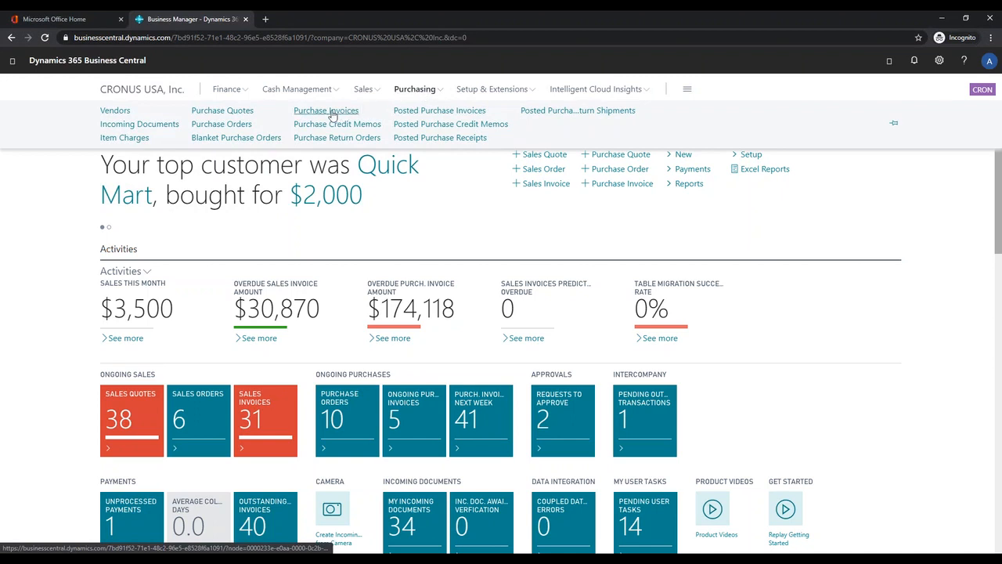
Create a new purchase invoice for vendor Fabrikam Main Component with vendor invoice number 041620ALM.
left_click(333, 115)
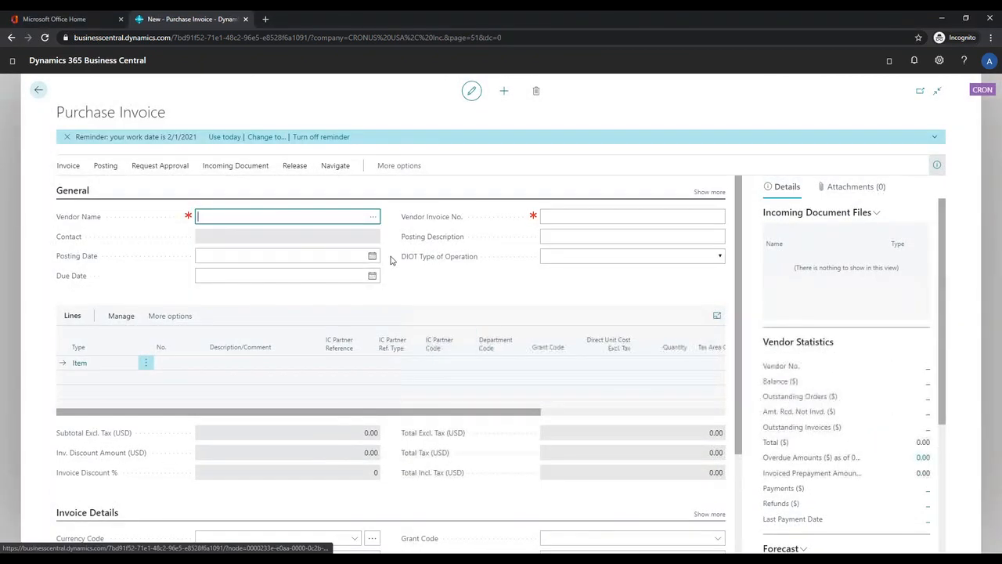
left_click(374, 220)
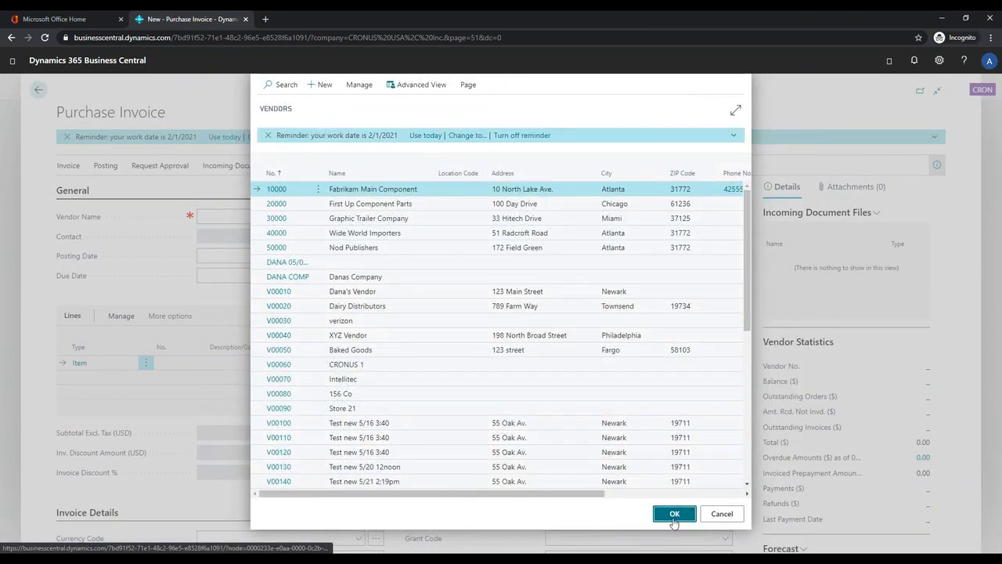
left_click(671, 519)
left_click(565, 220)
type("0416")
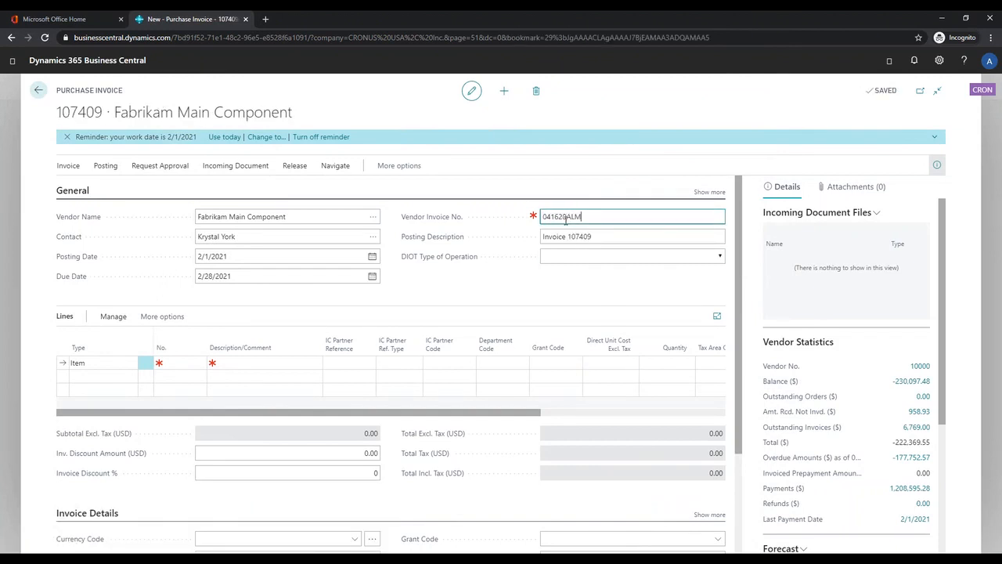
type("20ALM")
left_click(416, 294)
Set the type of the first invoice line to Fixed Asset.
scroll(415, 294, "down", 1)
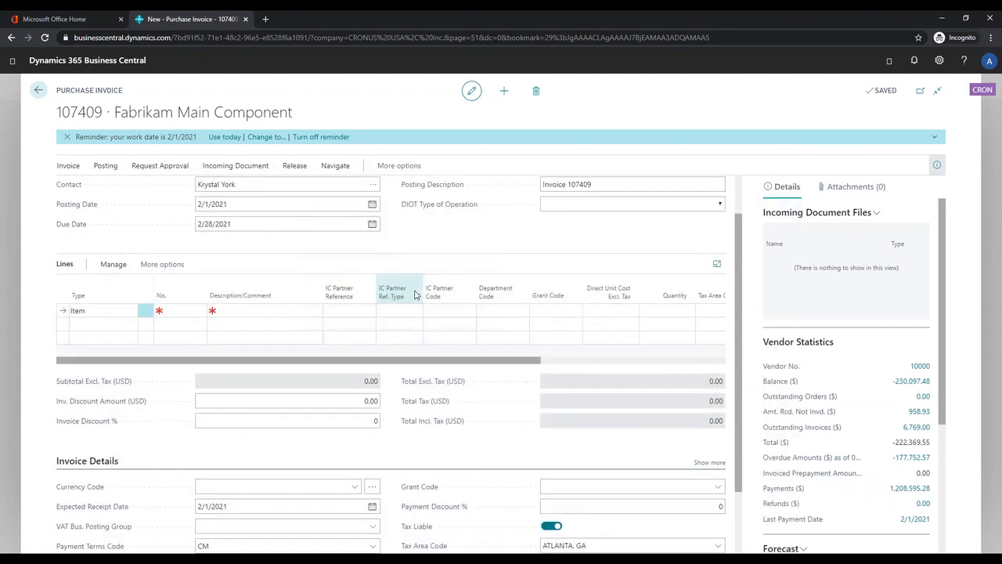
mouse_move(415, 294)
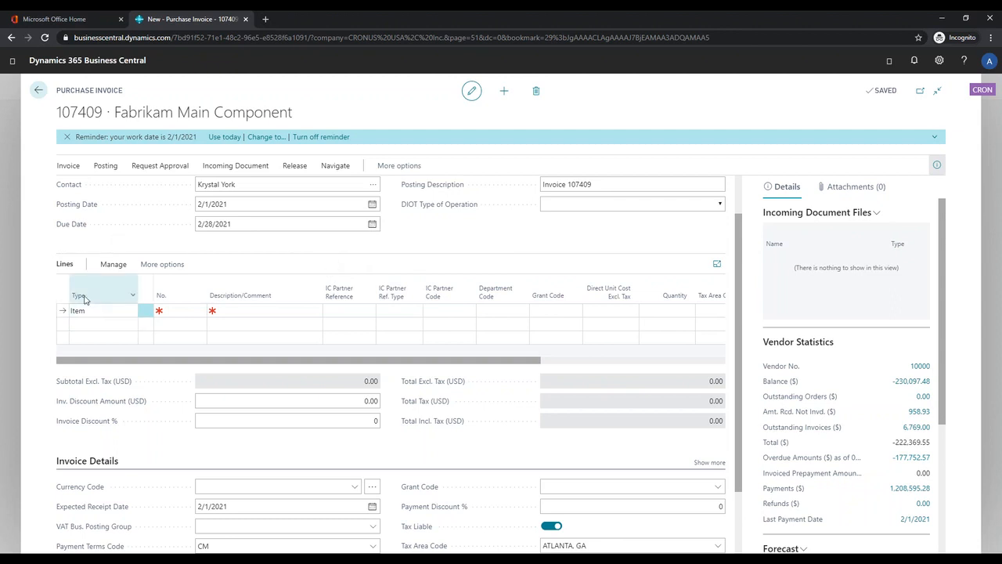
left_click(104, 311)
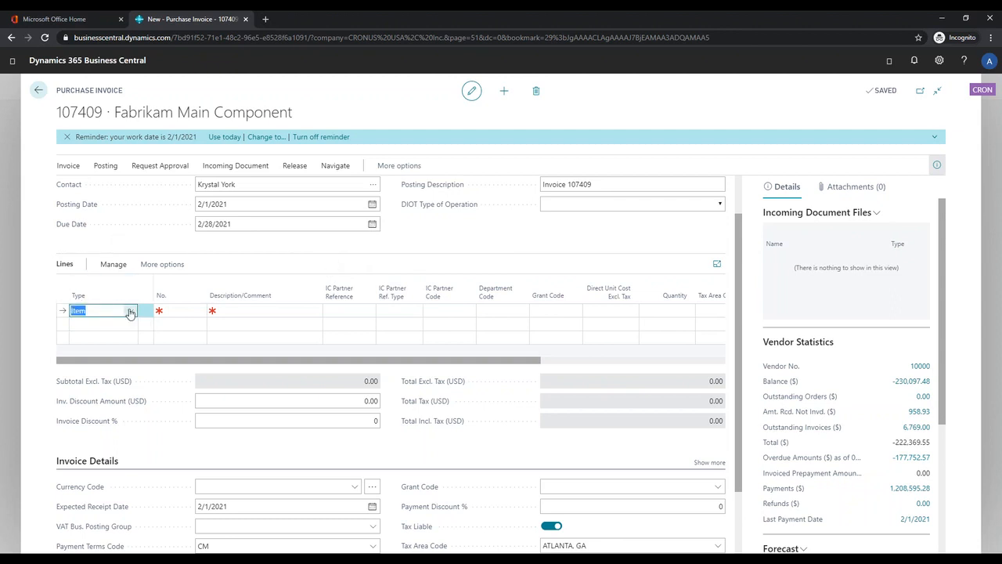
left_click(130, 311)
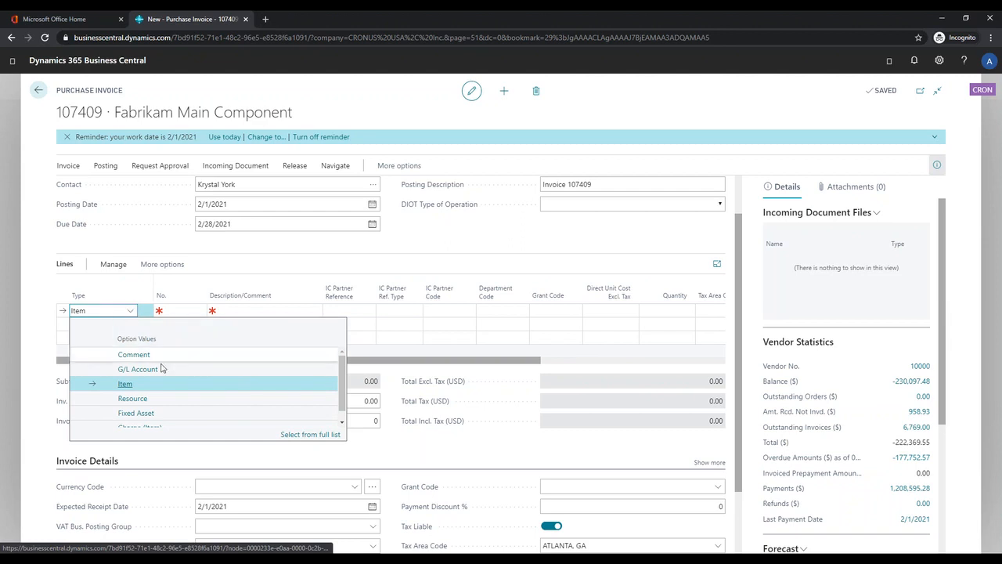
scroll(188, 374, "down", 1)
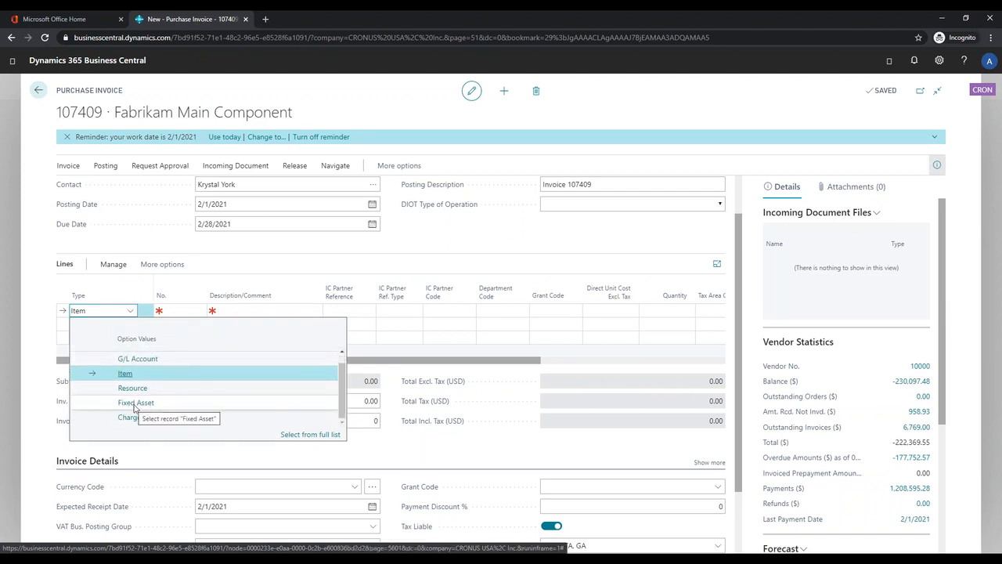
left_click(136, 404)
Start a new fixed asset card from the invoice line's number field and describe it as Delivery Truck.
left_click(179, 311)
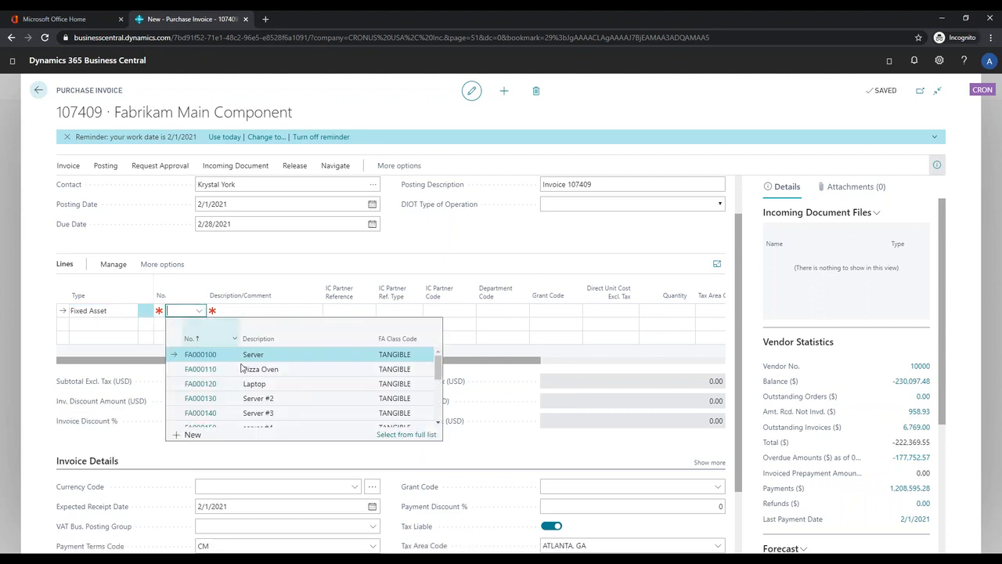
scroll(243, 369, "down", 4)
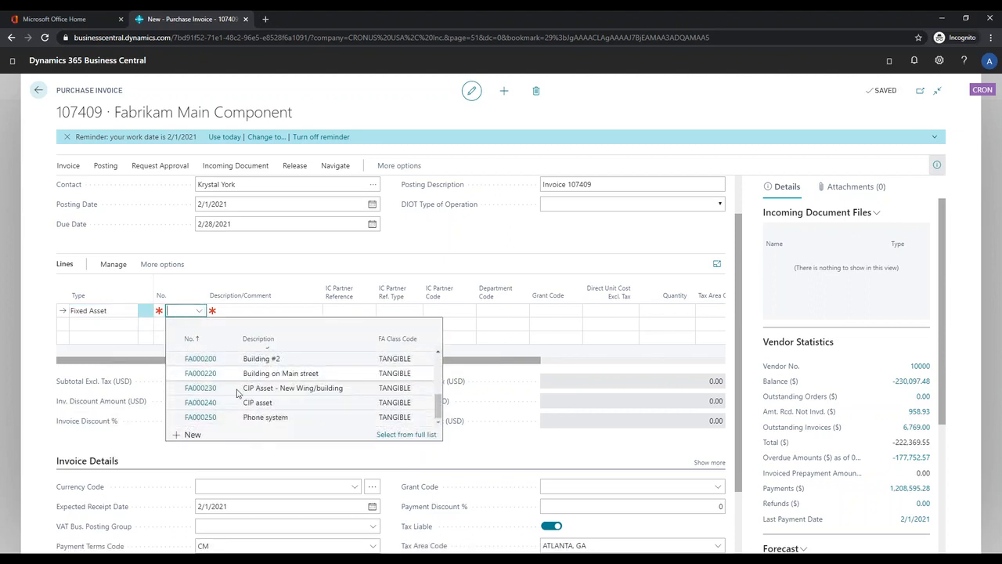
left_click(188, 435)
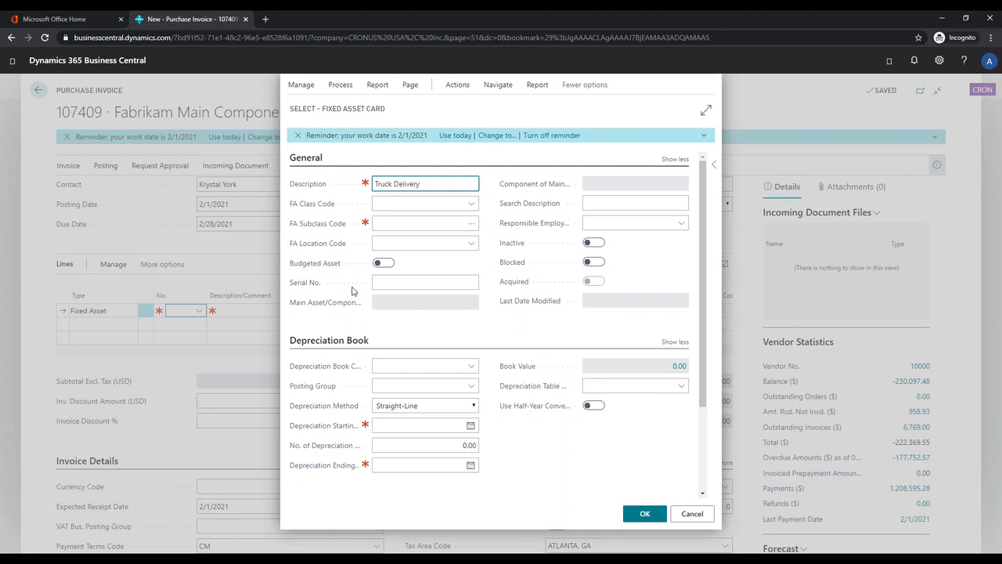
double_click(376, 183)
key("BackSpace")
type("Truck")
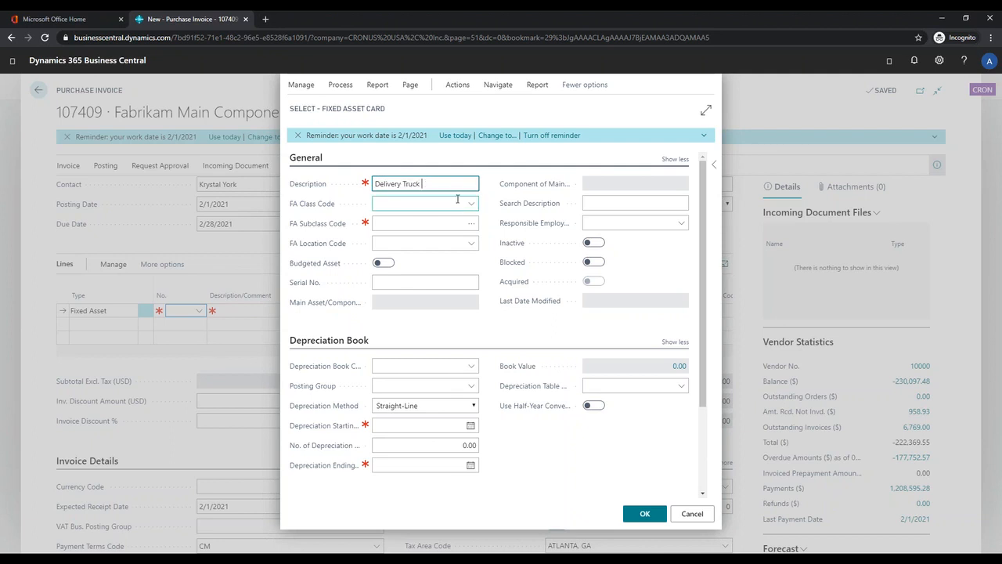
Assign the delivery truck the FA class code TANGIBLE and the FA subclass code VEHICLES.
left_click(444, 206)
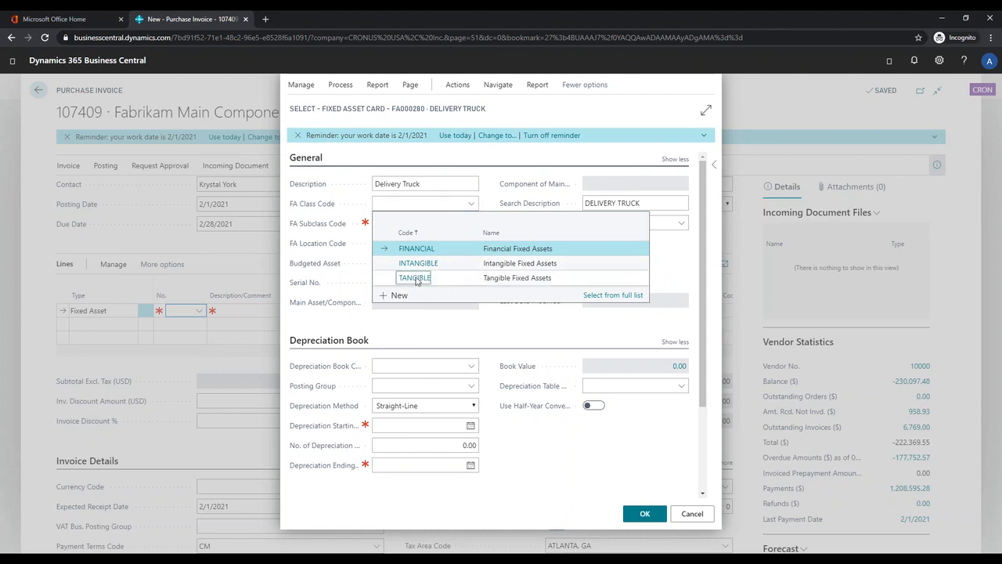
left_click(415, 277)
left_click(429, 225)
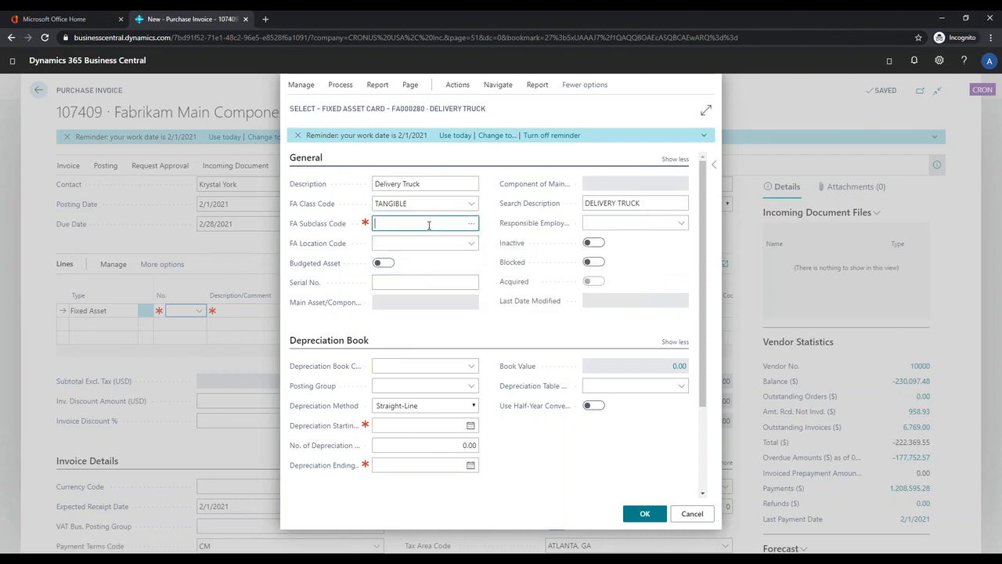
left_click(472, 224)
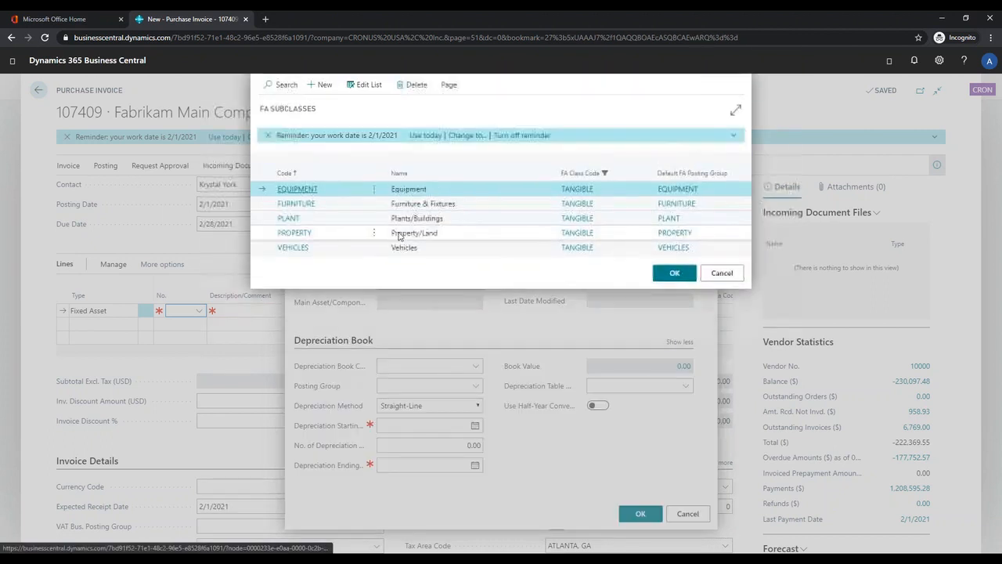
left_click(337, 249)
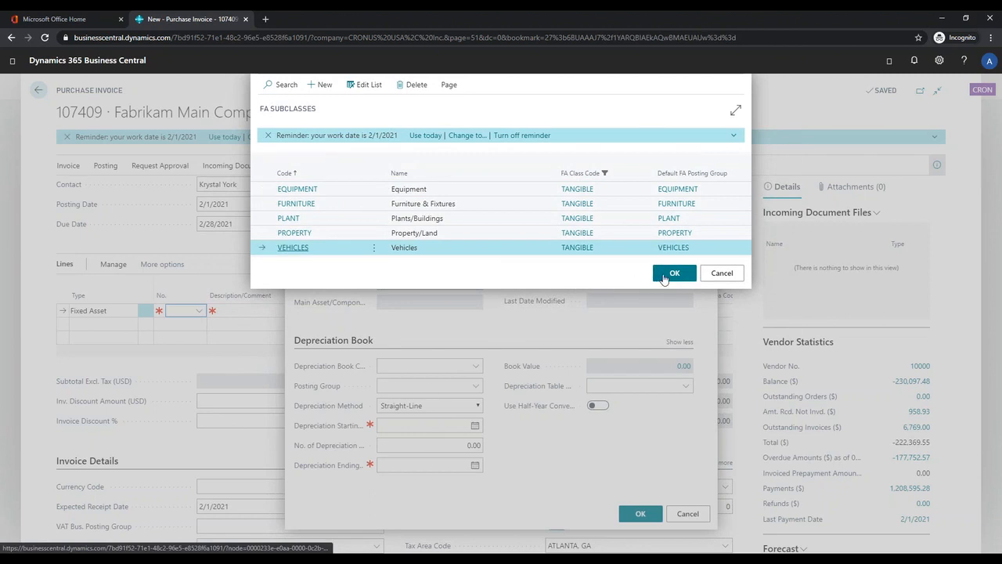
left_click(664, 277)
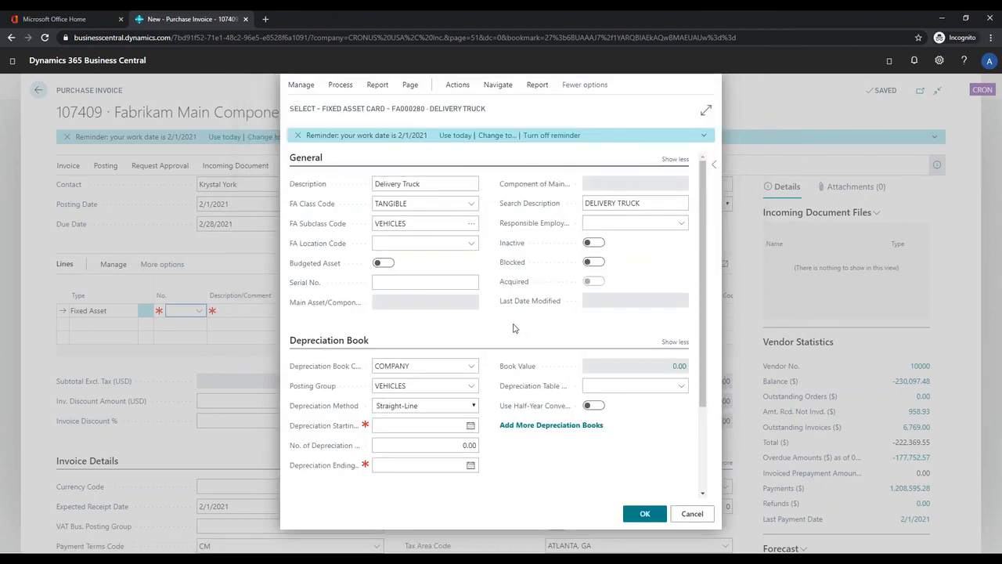
Review the asset's location, serial number and depreciation method options, keeping Straight-Line as the method.
left_click(450, 247)
left_click(386, 283)
scroll(492, 299, "down", 3)
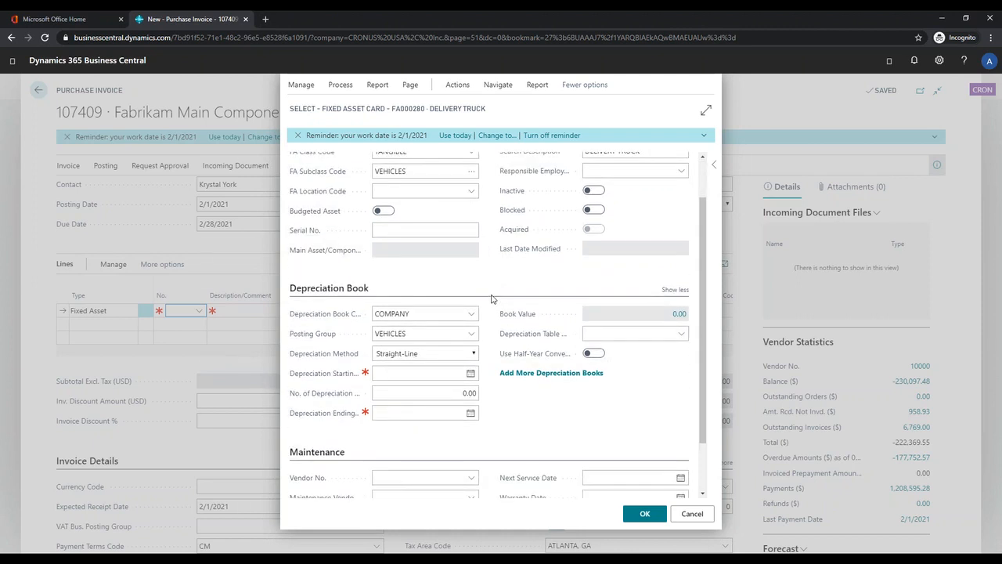
scroll(492, 299, "down", 1)
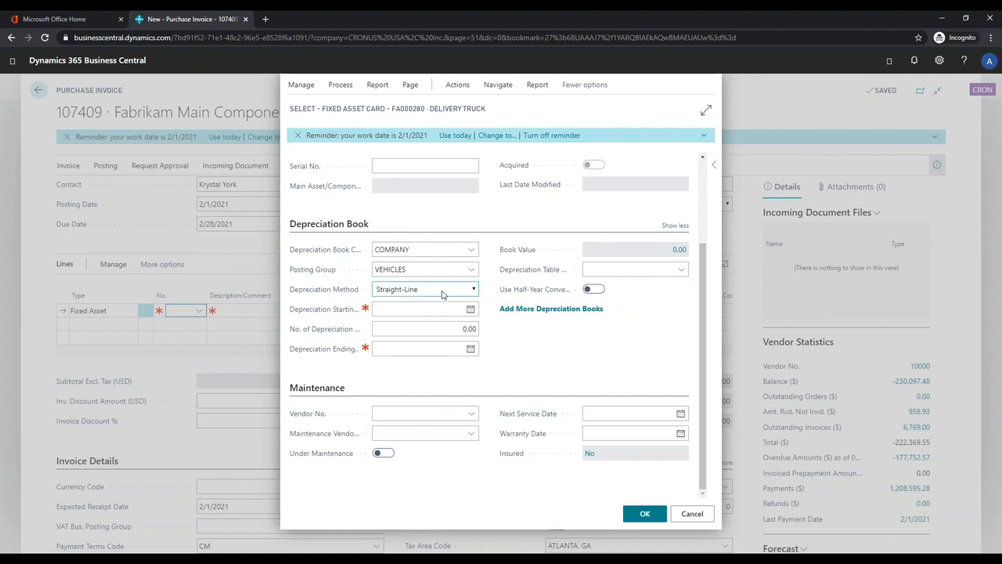
left_click(468, 290)
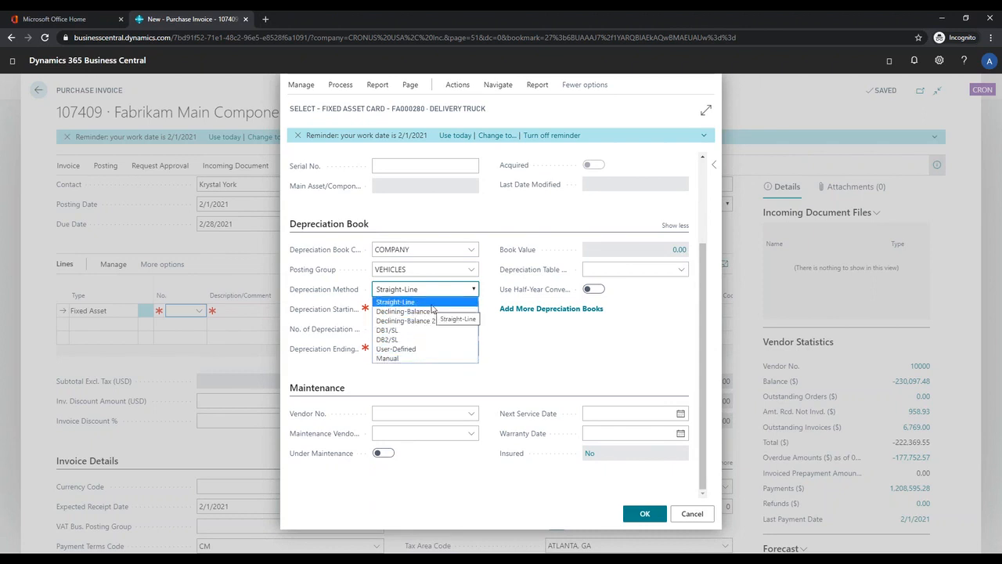
key("Tab")
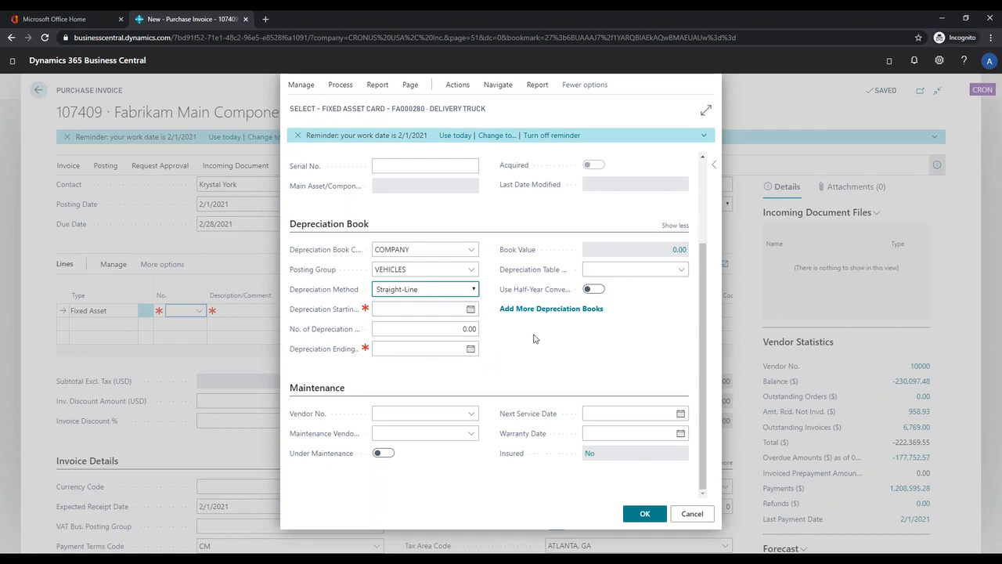
Set the depreciation starting date to 4/1/2020 and the number of depreciation years to 5.
left_click(414, 311)
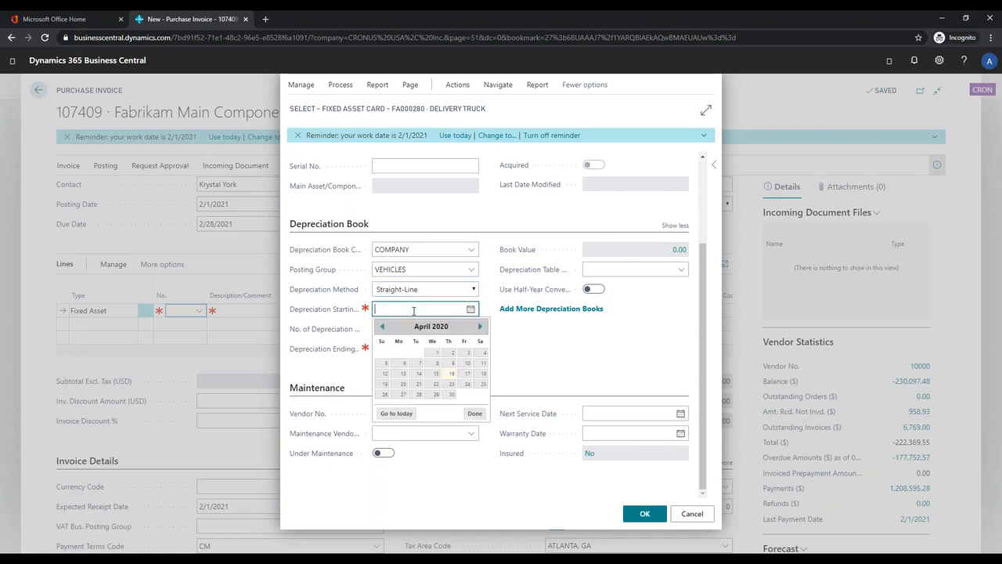
left_click(436, 352)
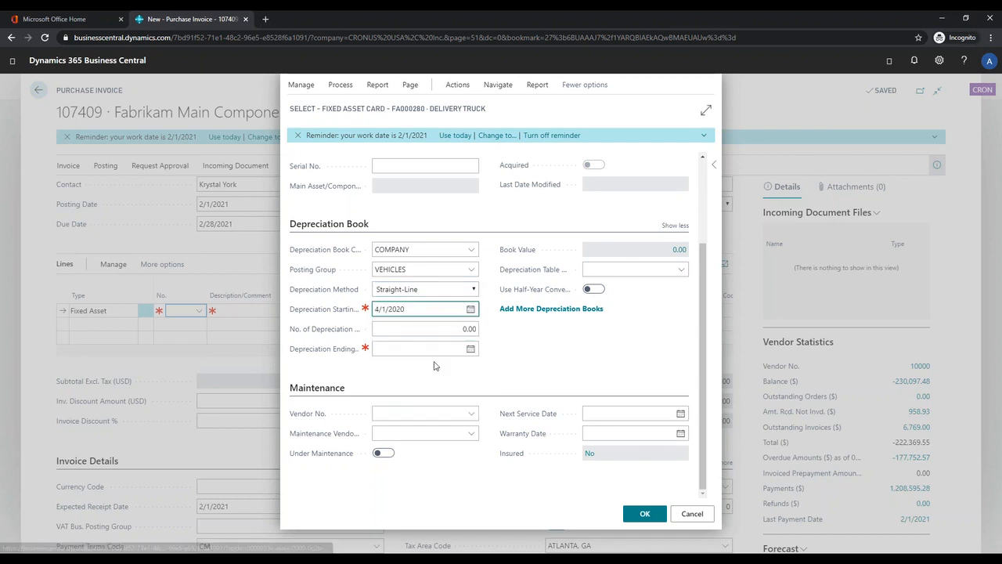
left_click(463, 329)
left_click_drag(464, 330, 469, 330)
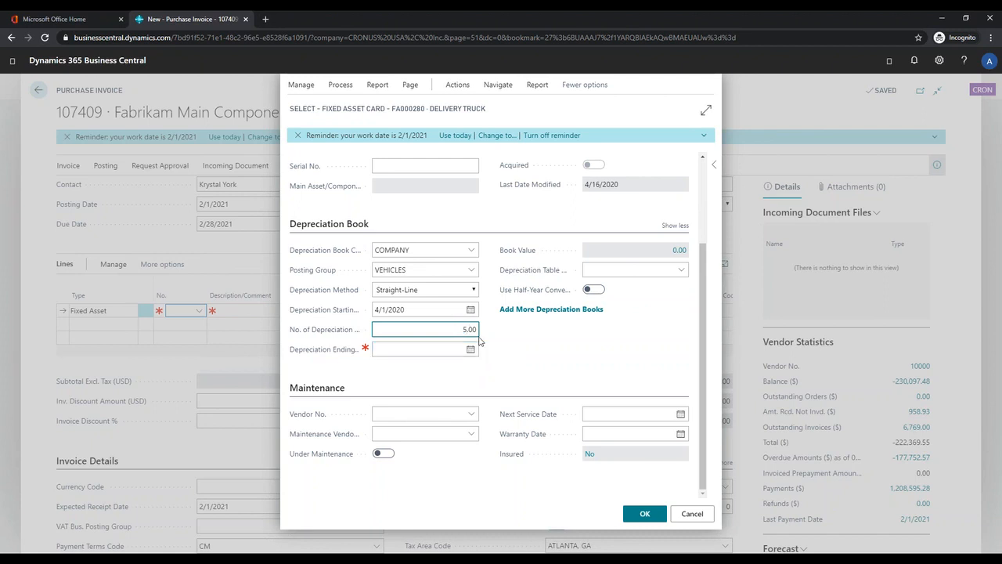
key("Tab")
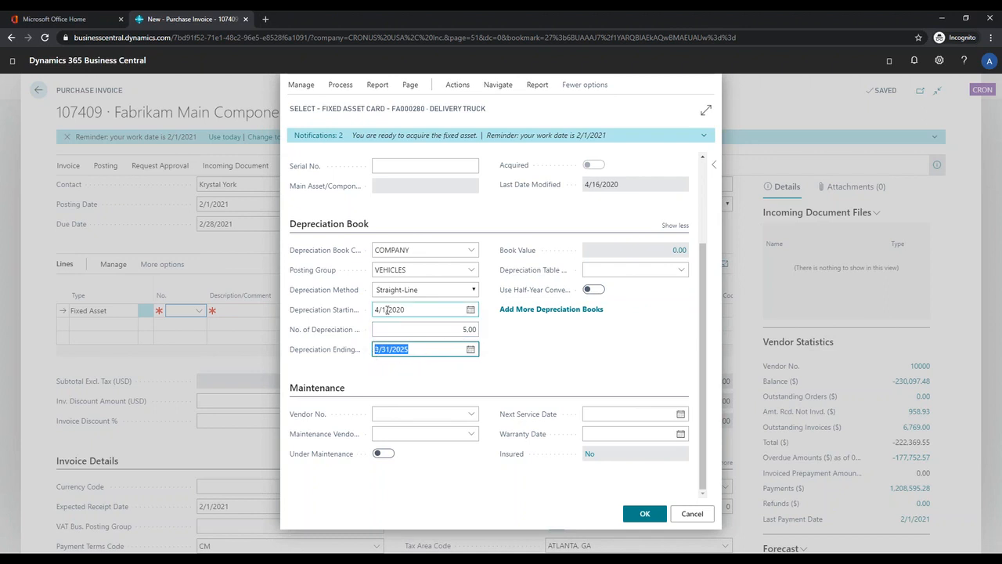
left_click(542, 344)
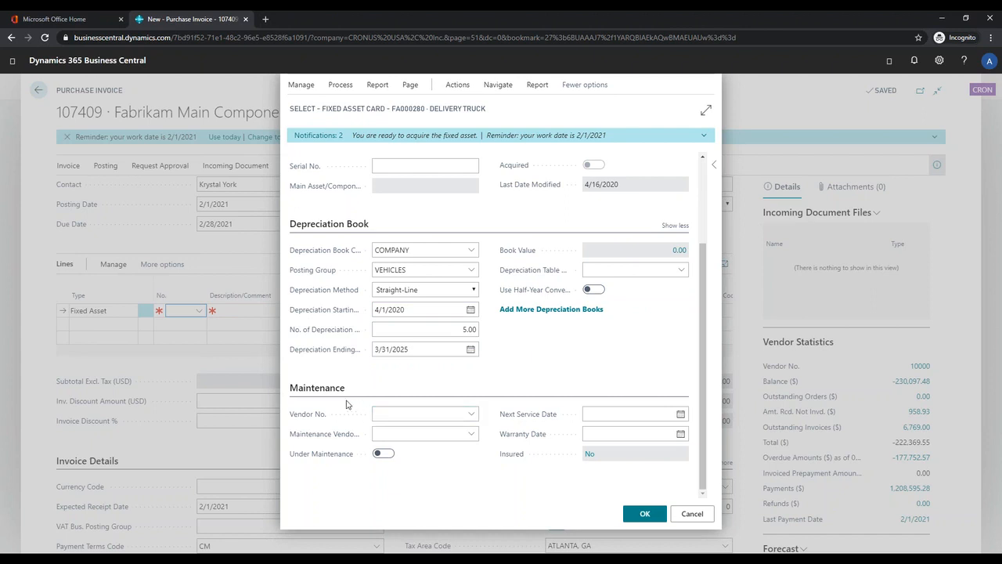
Review the maintenance fields, leave them empty, and accept the delivery truck card for the invoice line.
left_click(380, 414)
scroll(466, 467, "up", 1)
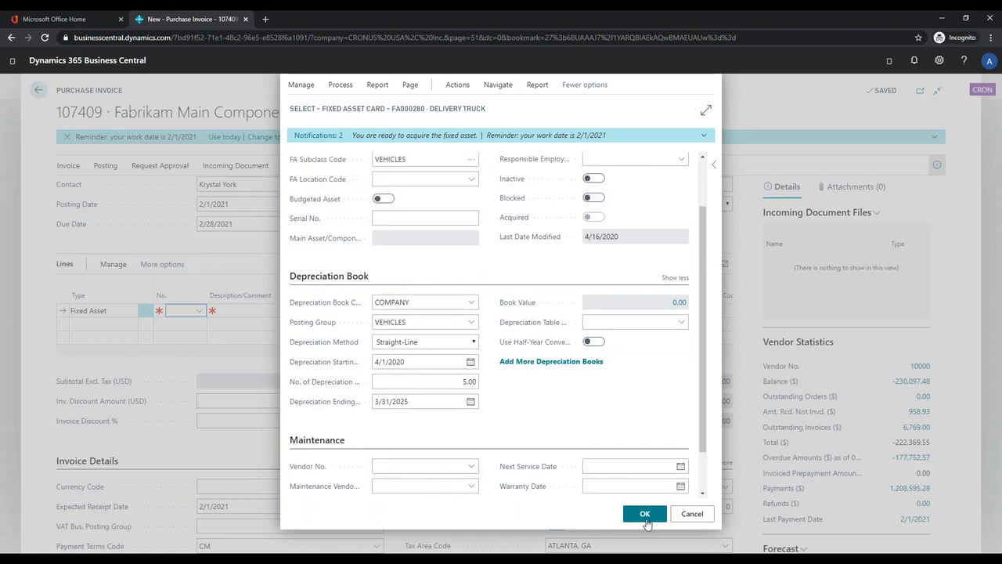
left_click(645, 515)
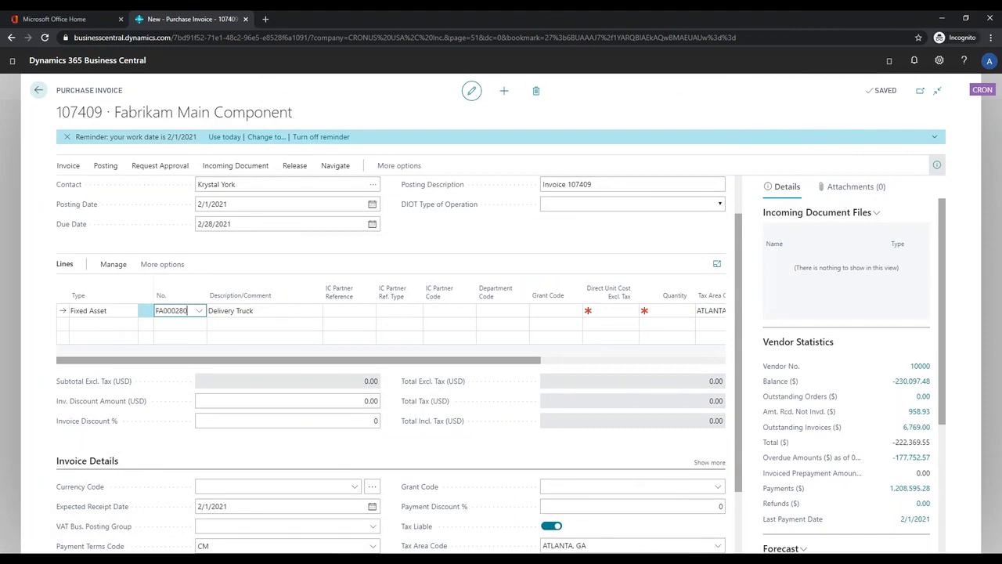
Set the delivery truck line to quantity 1 and direct unit cost 30,000, and turn off Tax Liable for the invoice.
left_click(606, 311)
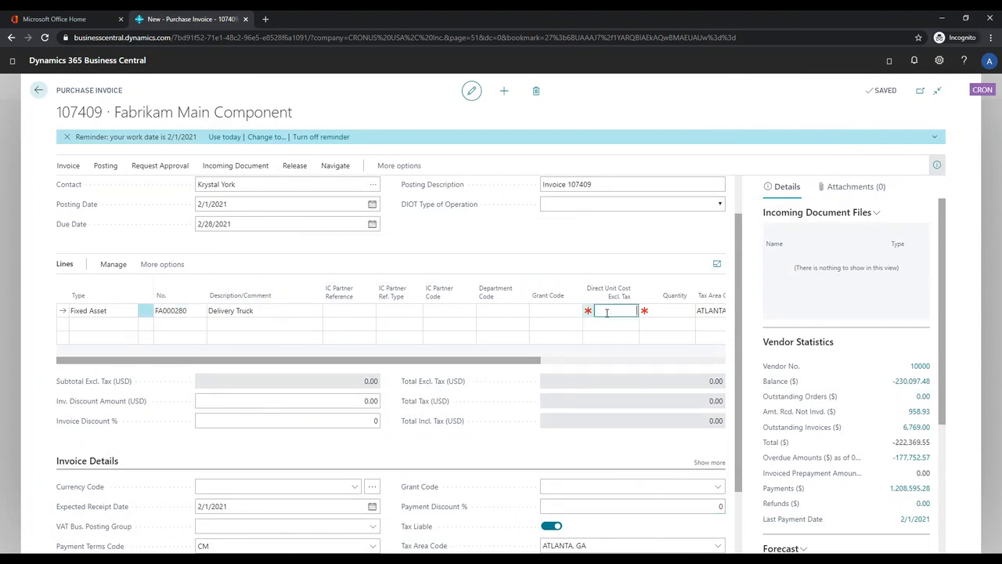
left_click(665, 313)
type("1")
left_click(617, 312)
key("Tab")
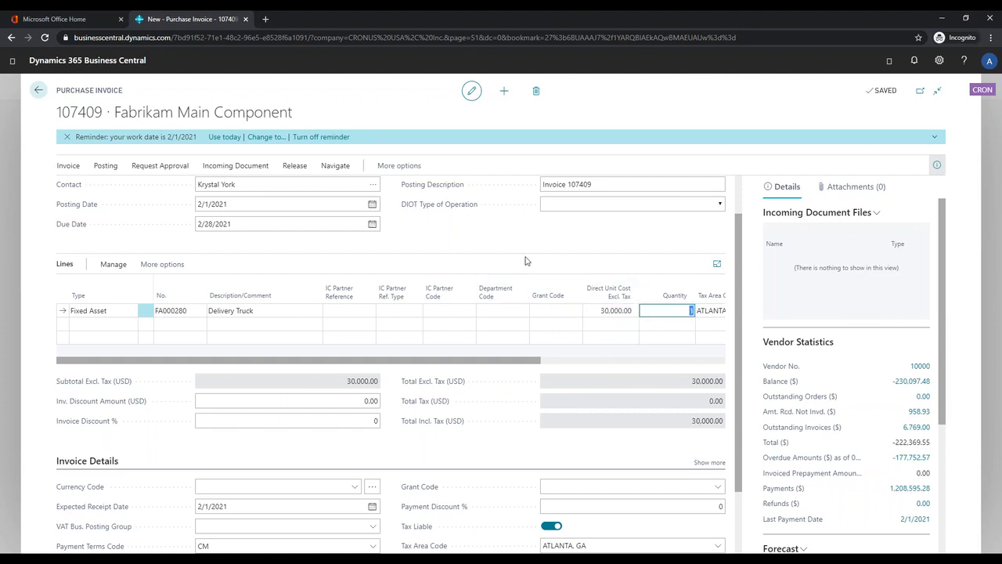
left_click(552, 527)
left_click(553, 345)
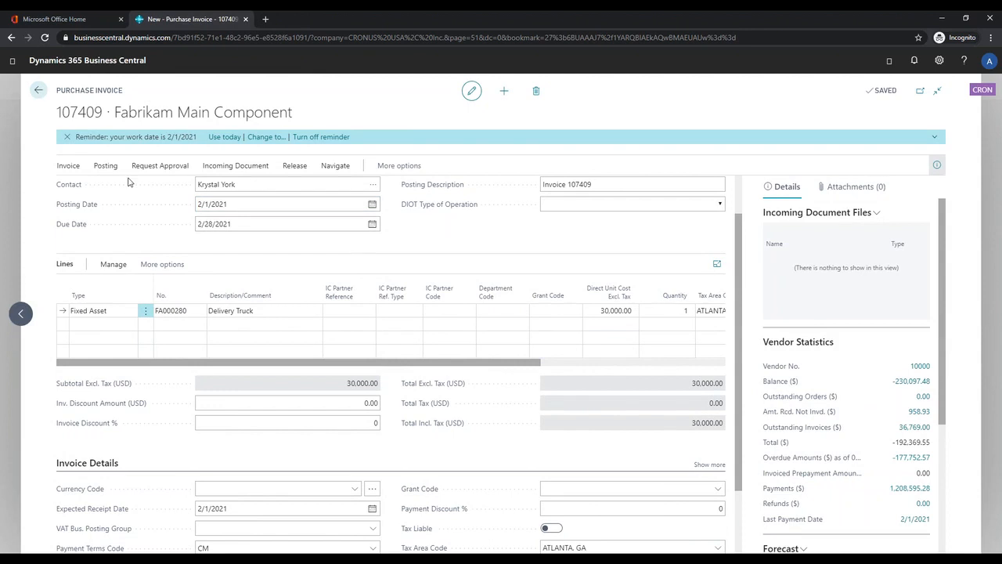
Post the purchase invoice without opening the posted document, and return to the purchase invoices list.
left_click(106, 166)
left_click(78, 188)
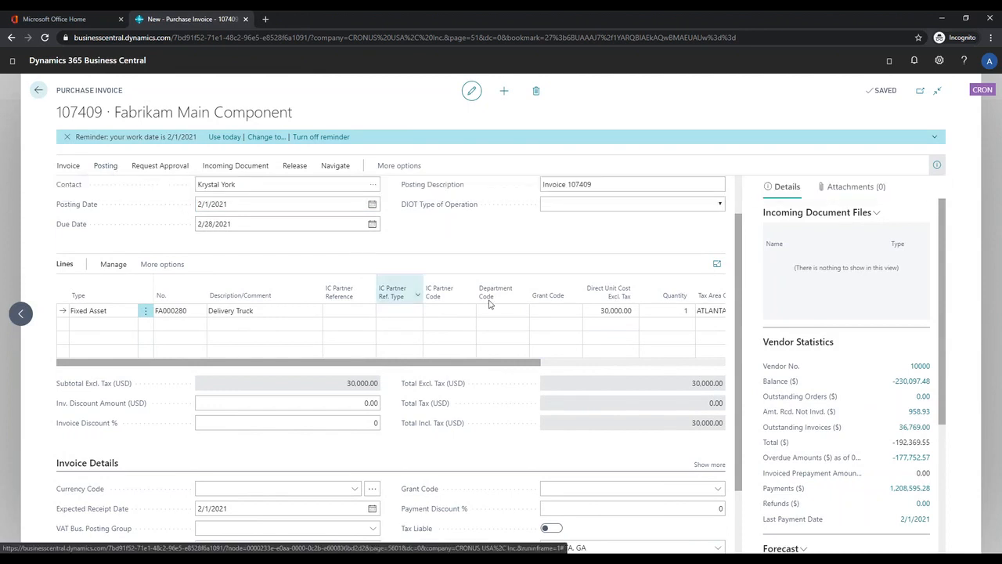
left_click(555, 332)
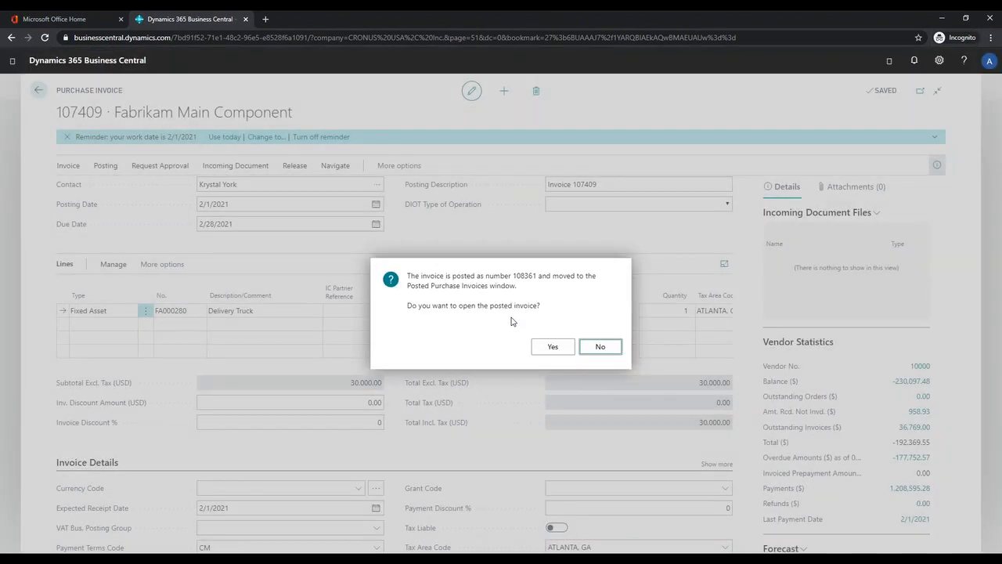
left_click(597, 349)
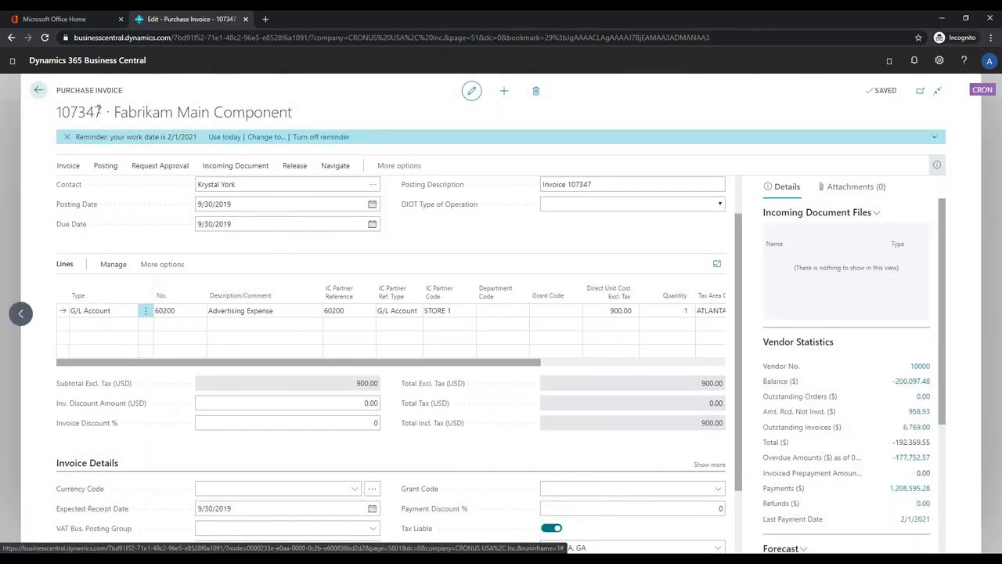
left_click(39, 91)
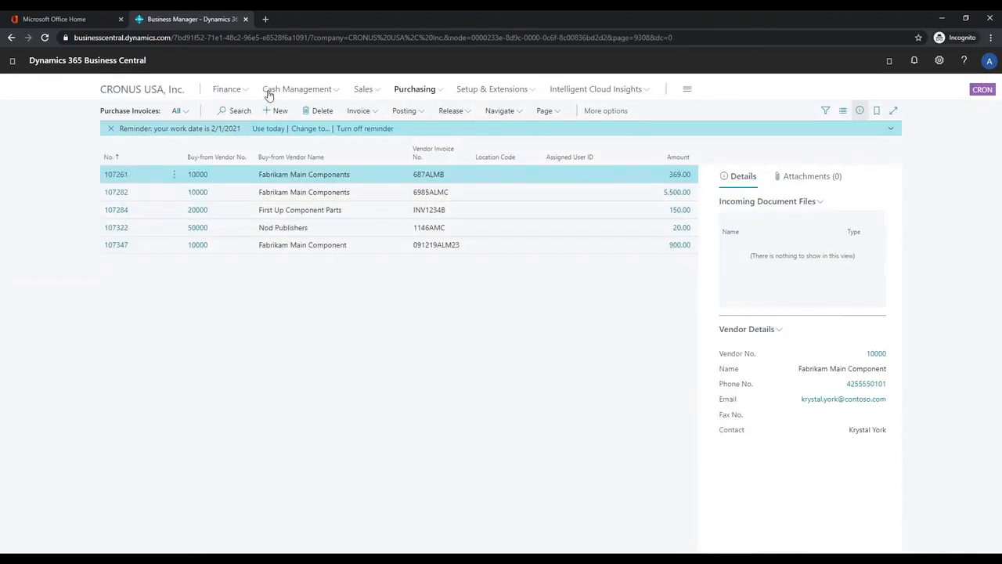
Open the Delivery Truck card from the fixed assets list and check its depreciation book, book value, maintenance fields and acquired status.
left_click(228, 90)
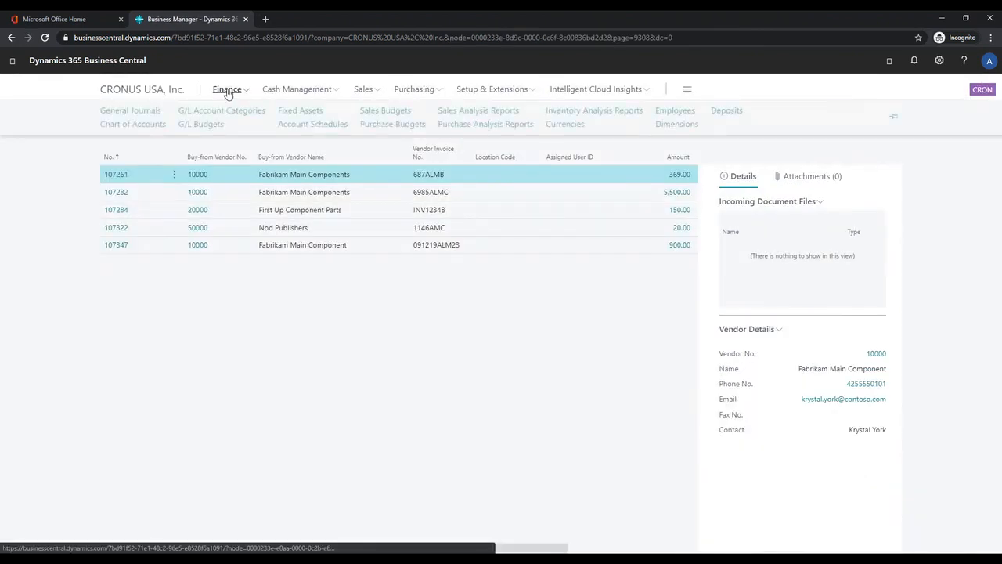
left_click(291, 117)
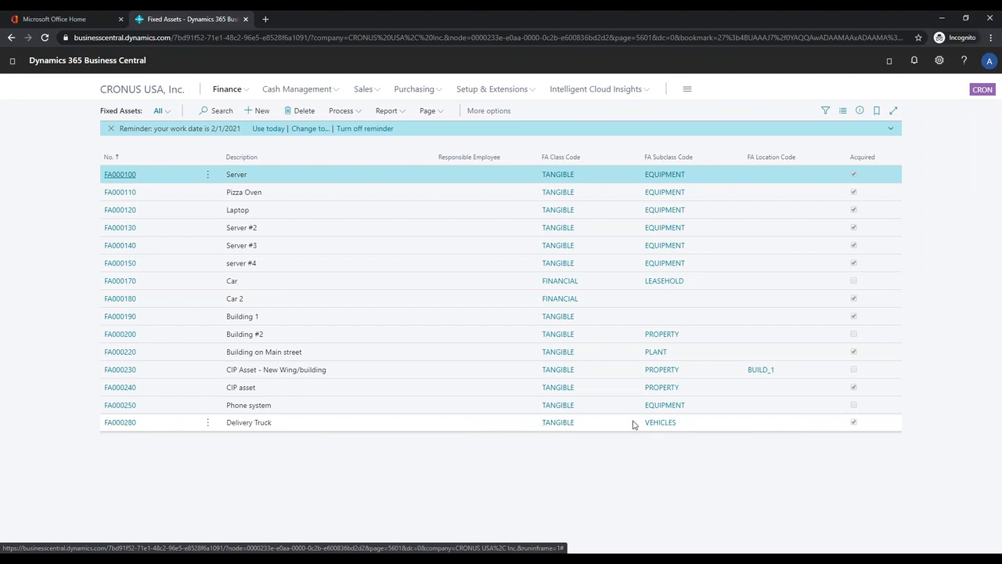
left_click(121, 424)
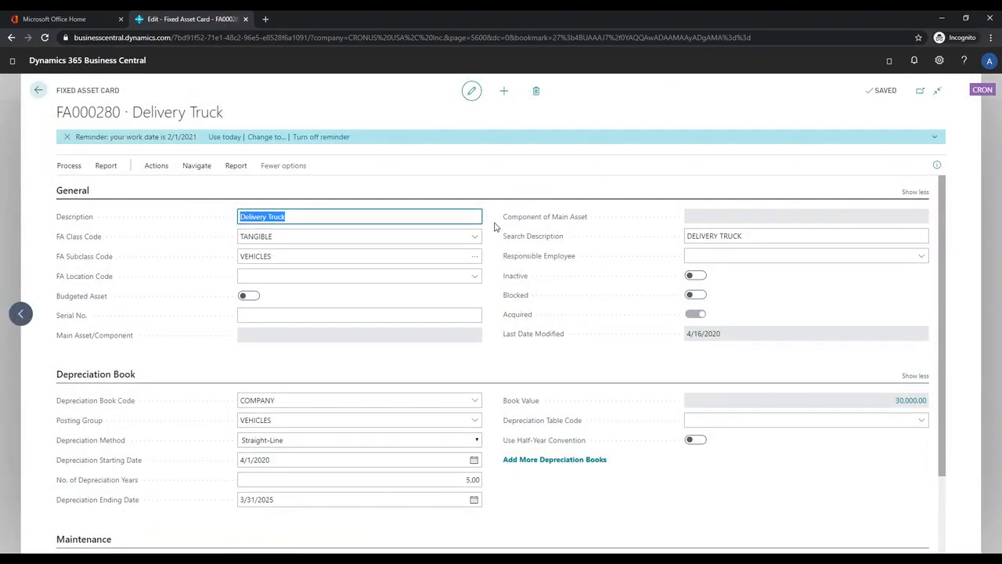
scroll(496, 224, "down", 1)
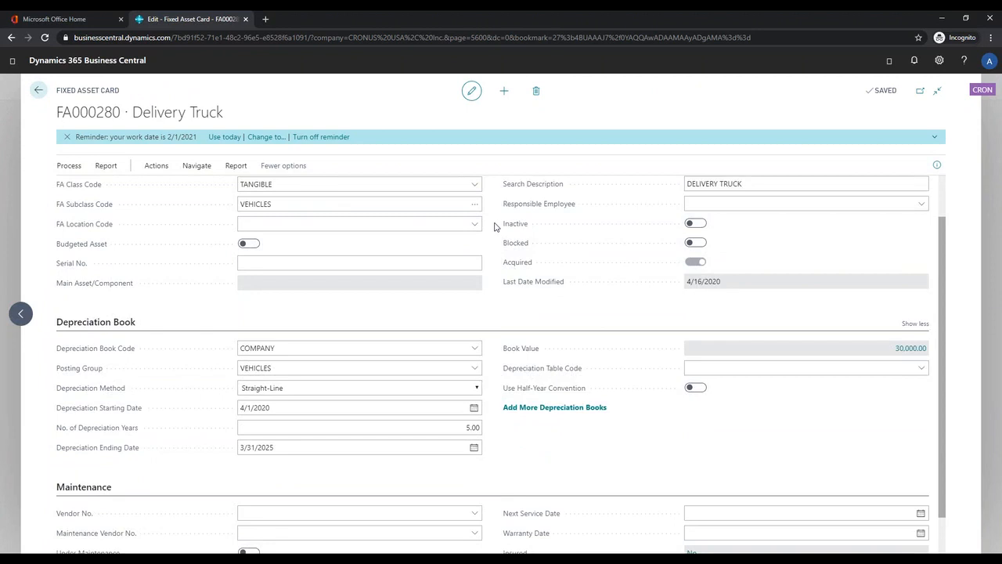
scroll(258, 257, "down", 1)
left_click(280, 402)
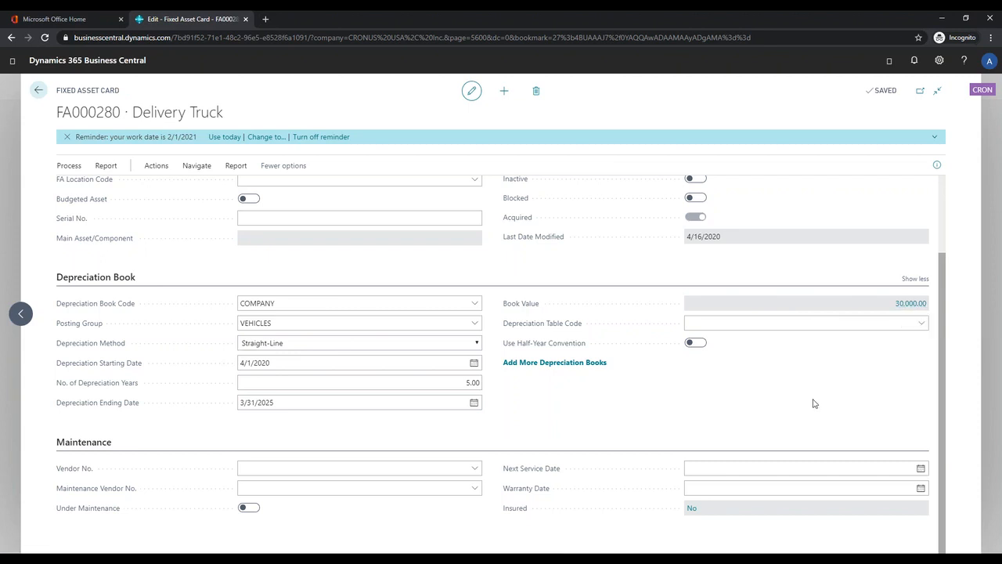
scroll(813, 404, "up", 3)
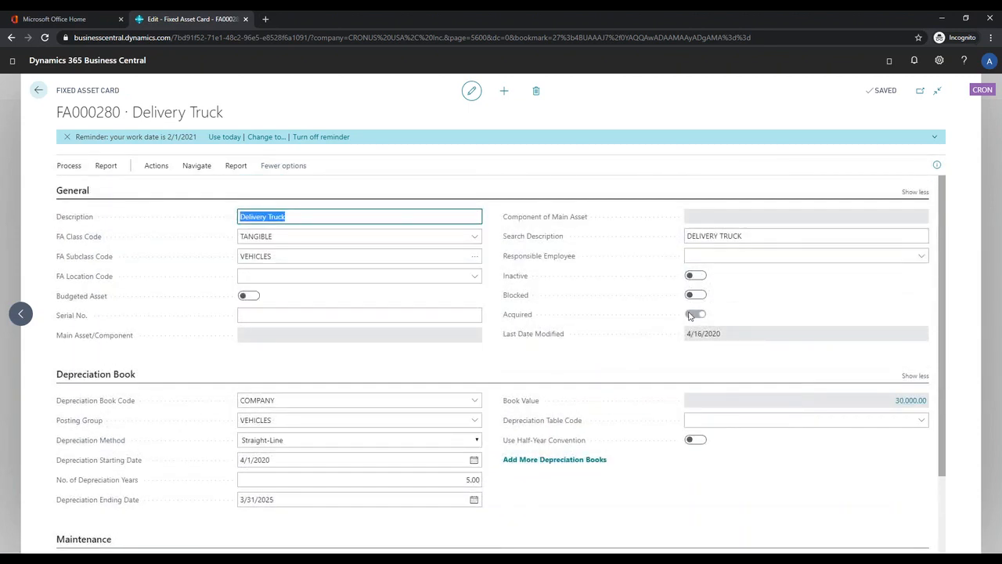